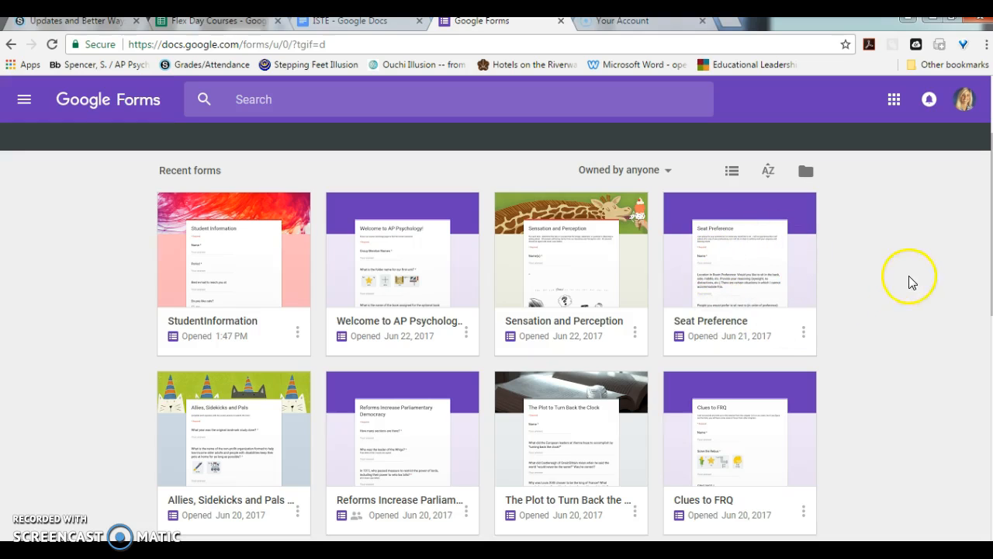
Step: Browse the recent forms and open the StudentInformation form
{"action": "scroll", "coordinate": [908, 211], "scroll_direction": "down", "scroll_amount": 3}
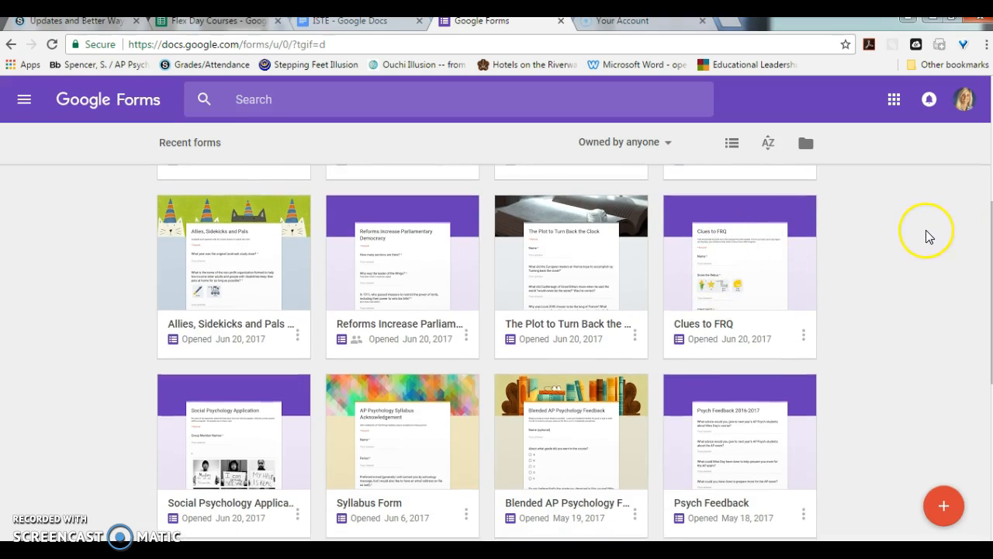
{"action": "scroll", "coordinate": [925, 230], "scroll_direction": "down", "scroll_amount": 2}
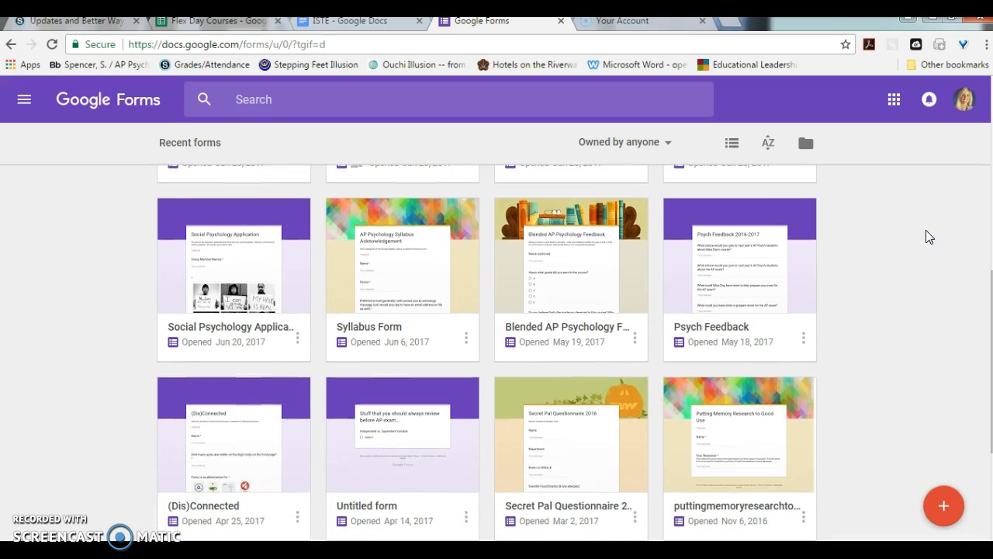
{"action": "scroll", "coordinate": [925, 229], "scroll_direction": "down", "scroll_amount": 1}
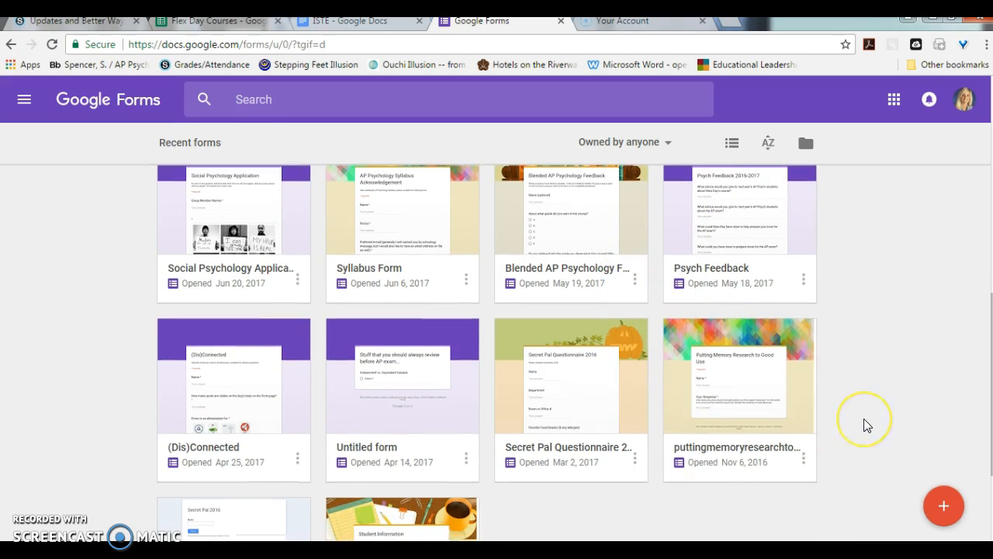
{"action": "scroll", "coordinate": [866, 425], "scroll_direction": "up", "scroll_amount": 3}
{"action": "scroll", "coordinate": [867, 425], "scroll_direction": "up", "scroll_amount": 7}
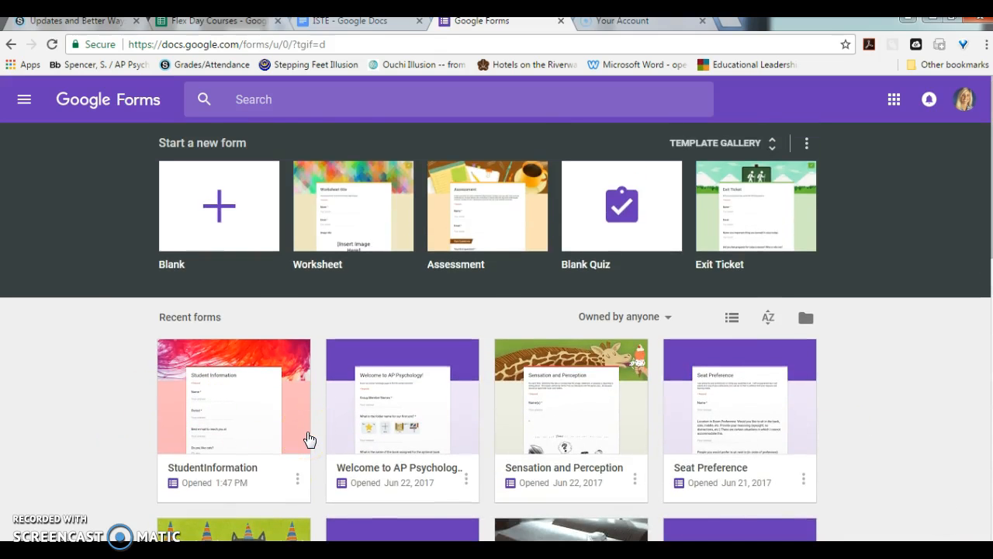
{"action": "left_click", "coordinate": [287, 419]}
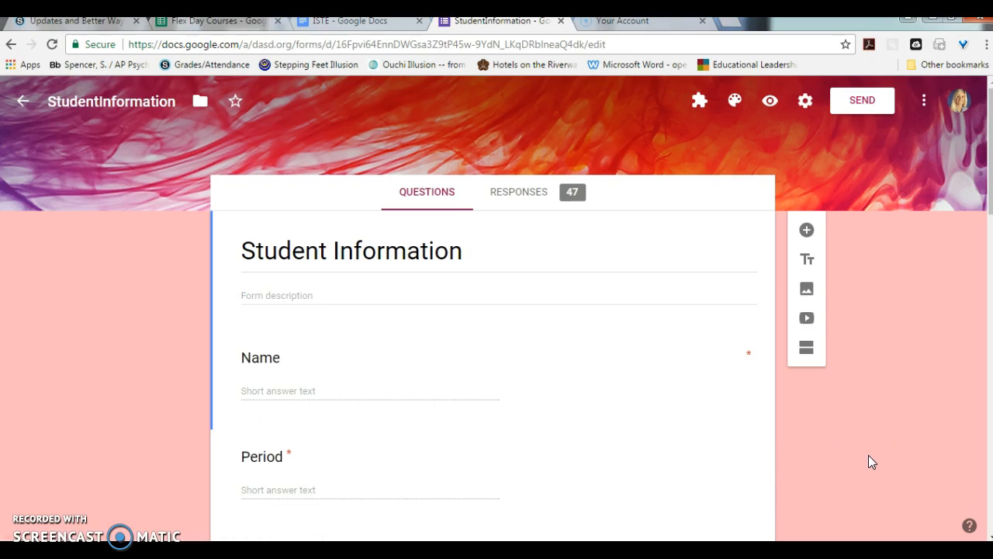
Step: Review the questions in the StudentInformation form, from Name down to the career question
{"action": "scroll", "coordinate": [868, 455], "scroll_direction": "down", "scroll_amount": 2}
{"action": "scroll", "coordinate": [869, 455], "scroll_direction": "down", "scroll_amount": 1}
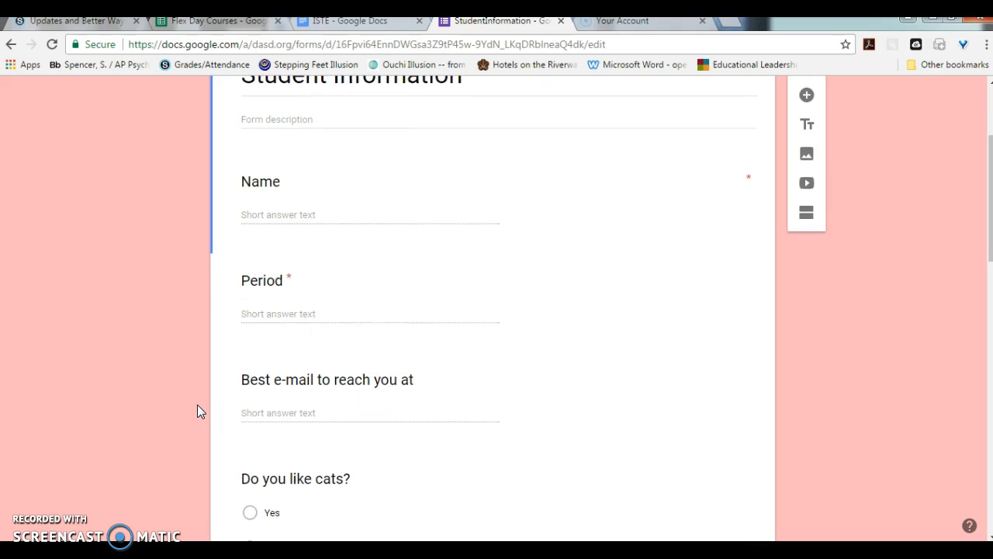
{"action": "scroll", "coordinate": [197, 404], "scroll_direction": "down", "scroll_amount": 5}
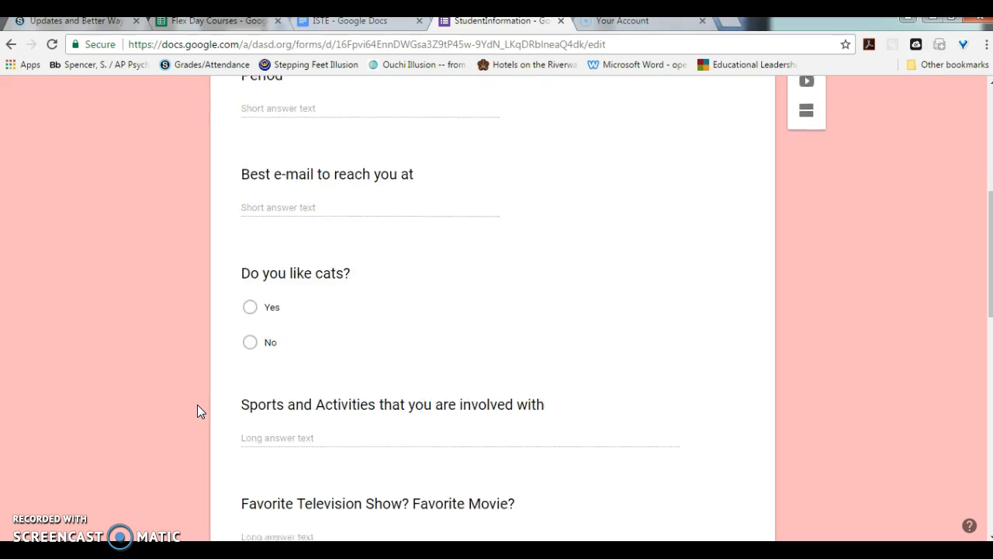
{"action": "scroll", "coordinate": [197, 404], "scroll_direction": "down", "scroll_amount": 4}
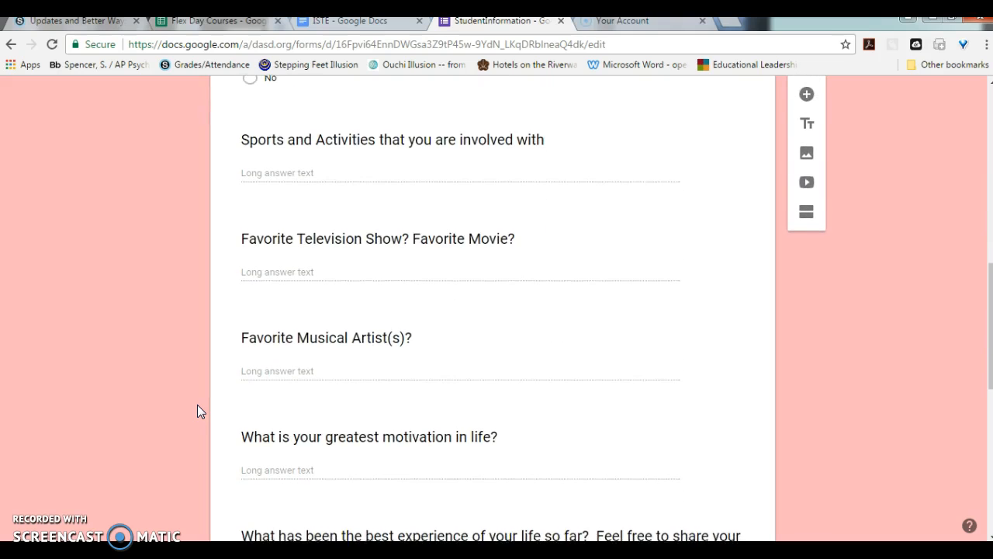
{"action": "scroll", "coordinate": [197, 411], "scroll_direction": "down", "scroll_amount": 1}
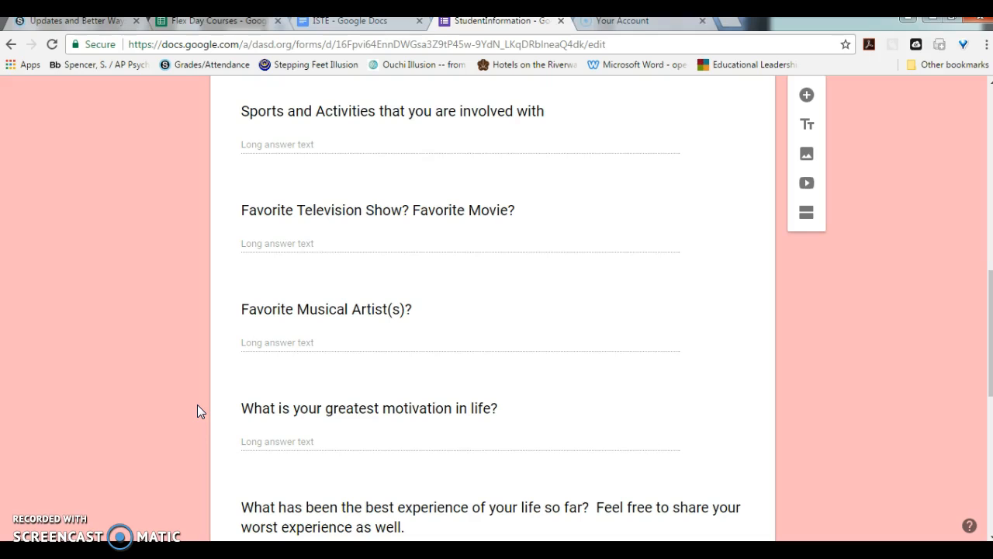
{"action": "scroll", "coordinate": [197, 411], "scroll_direction": "down", "scroll_amount": 6}
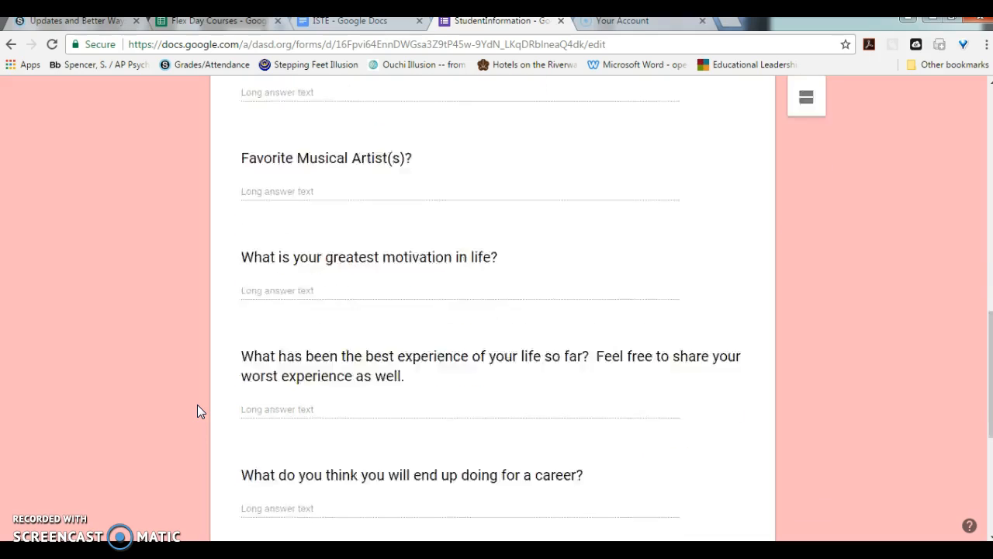
{"action": "scroll", "coordinate": [197, 411], "scroll_direction": "up", "scroll_amount": 15}
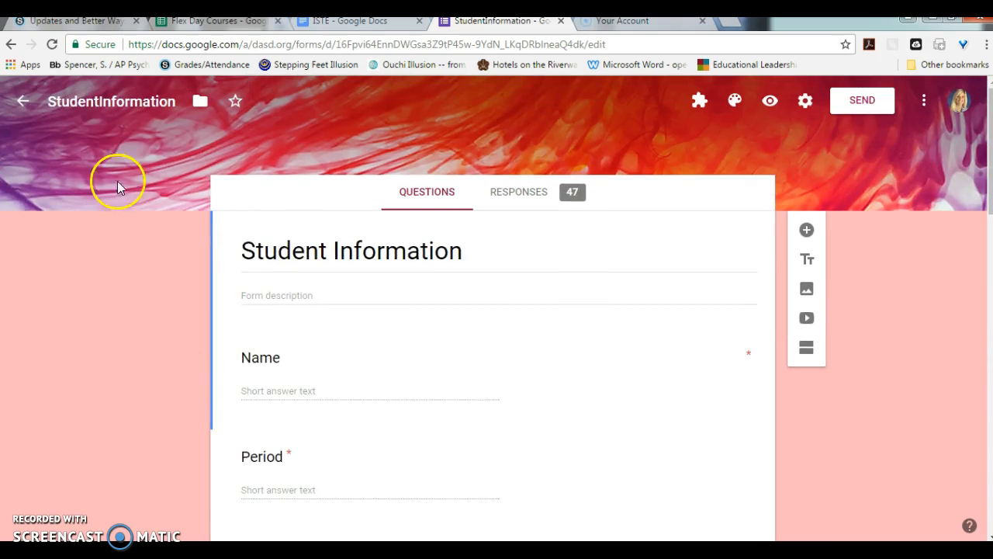
Step: Review the StudentInformation form's responses, first as a summary for each question and finally as individual submissions
{"action": "left_click", "coordinate": [527, 205]}
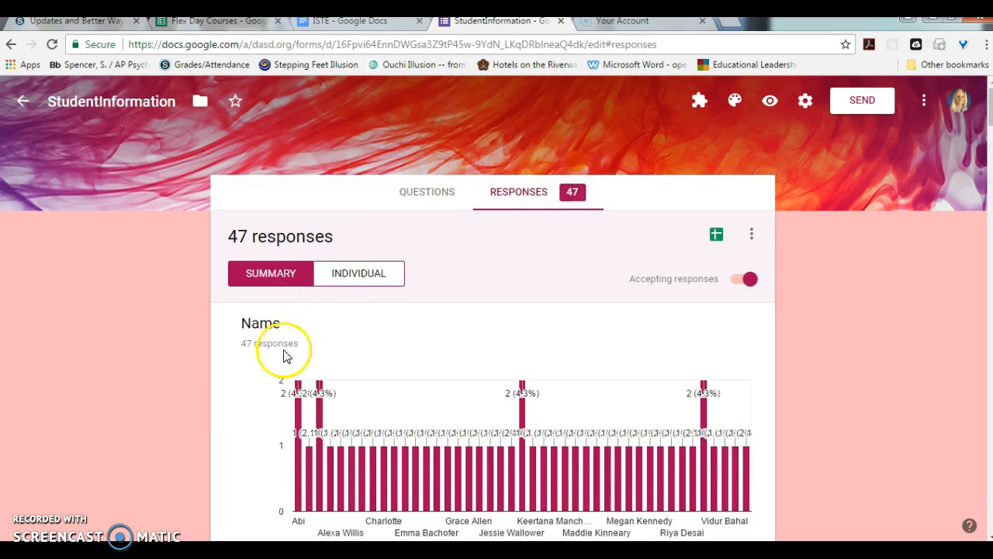
{"action": "key", "text": "Left"}
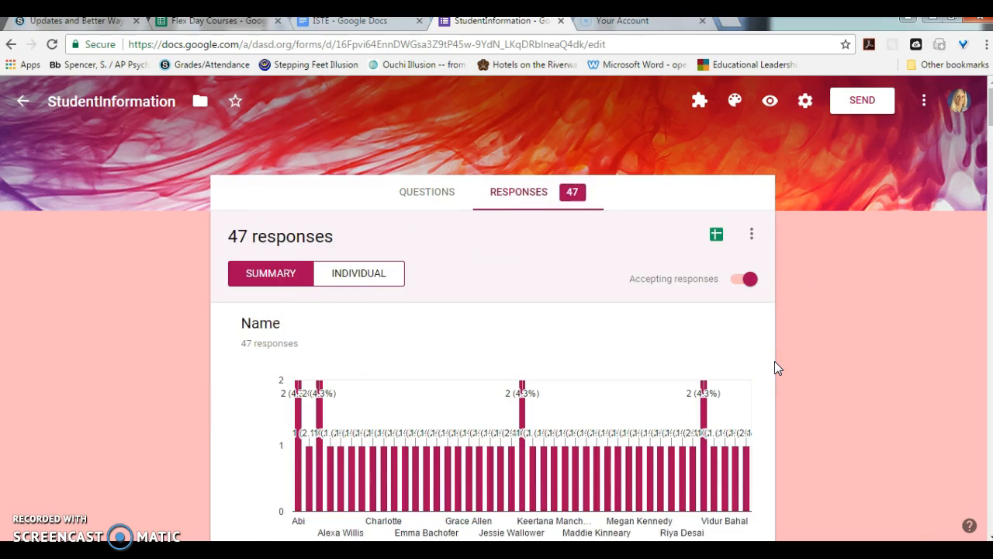
{"action": "key", "text": "Right"}
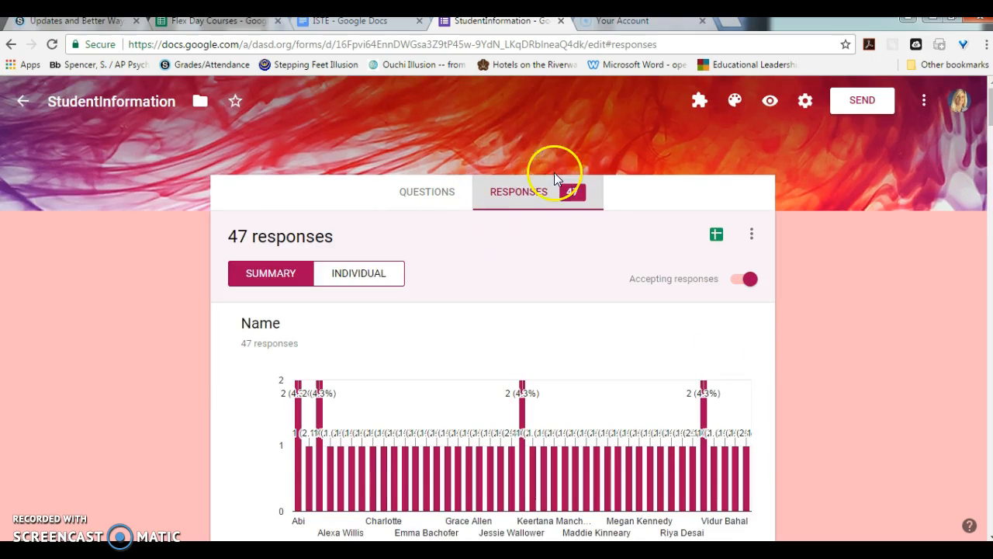
{"action": "key", "text": "Left"}
{"action": "key", "text": "Right"}
{"action": "scroll", "coordinate": [176, 409], "scroll_direction": "down", "scroll_amount": 3}
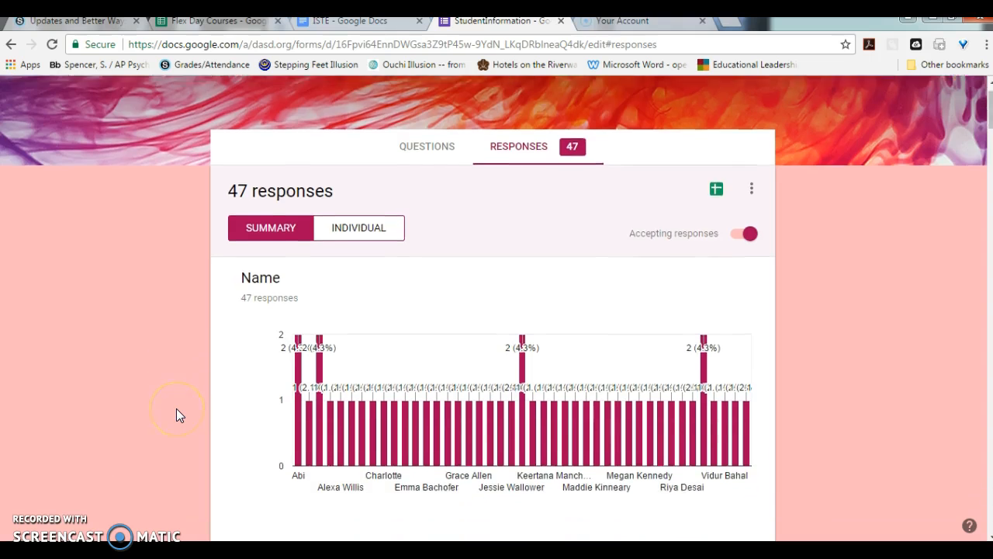
{"action": "scroll", "coordinate": [176, 409], "scroll_direction": "down", "scroll_amount": 6}
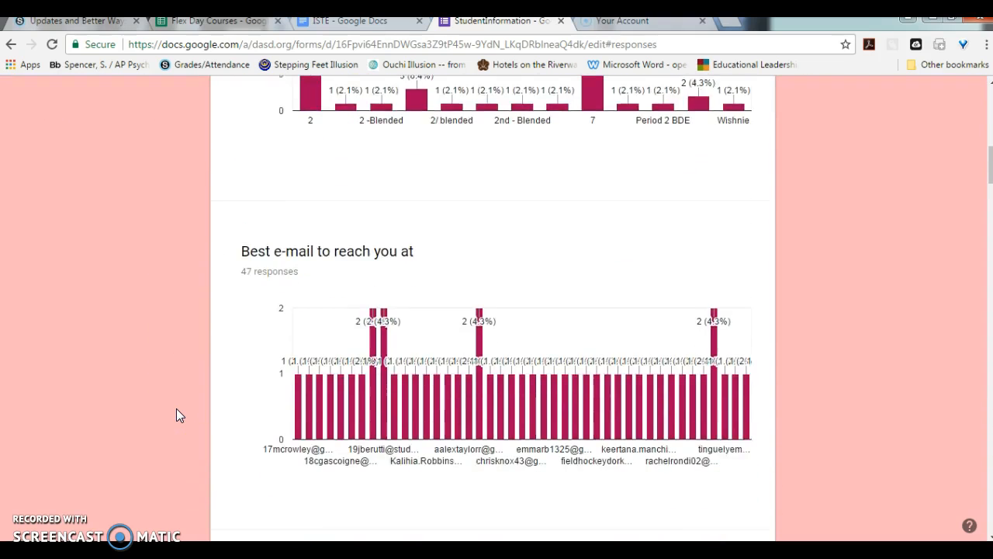
{"action": "scroll", "coordinate": [176, 409], "scroll_direction": "down", "scroll_amount": 6}
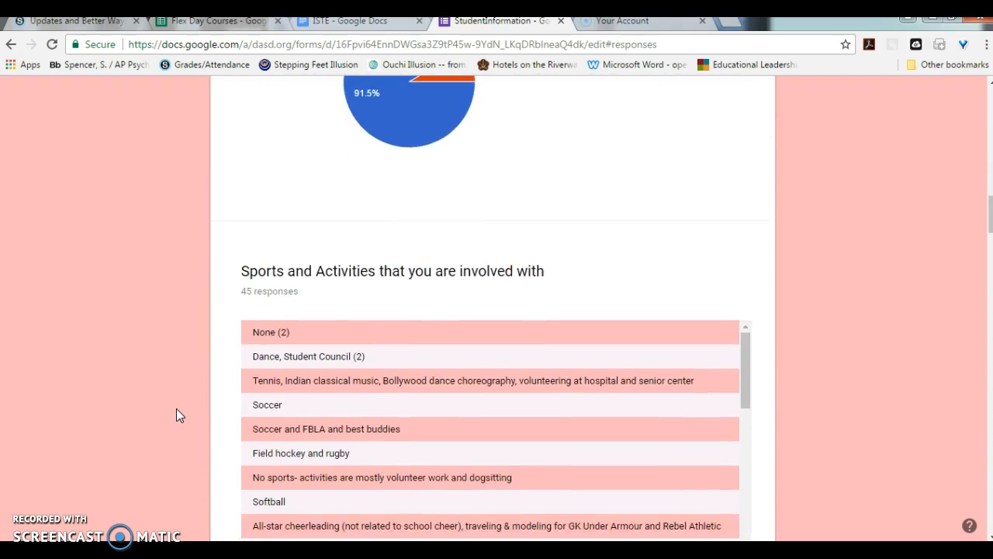
{"action": "scroll", "coordinate": [176, 408], "scroll_direction": "up", "scroll_amount": 2}
{"action": "scroll", "coordinate": [176, 408], "scroll_direction": "down", "scroll_amount": 4}
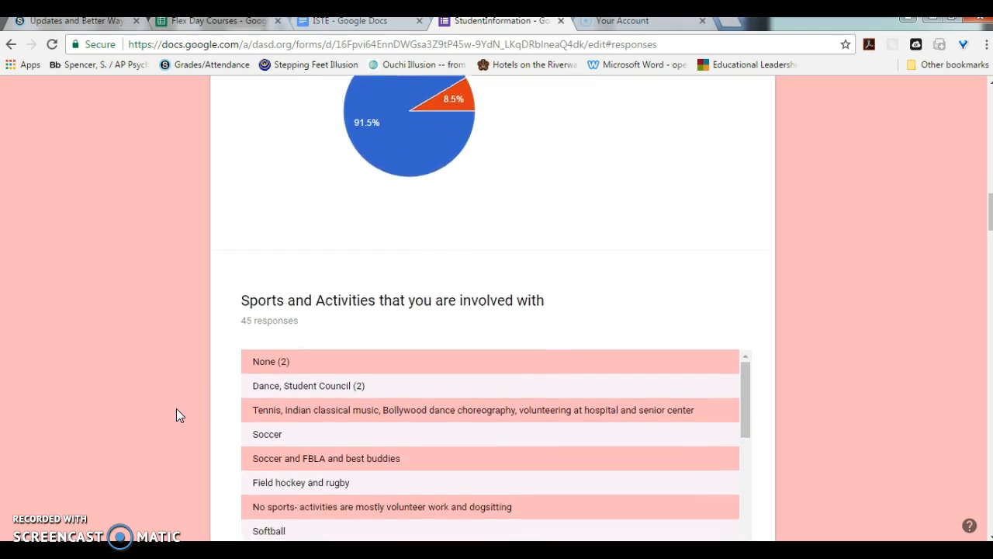
{"action": "scroll", "coordinate": [176, 409], "scroll_direction": "down", "scroll_amount": 7}
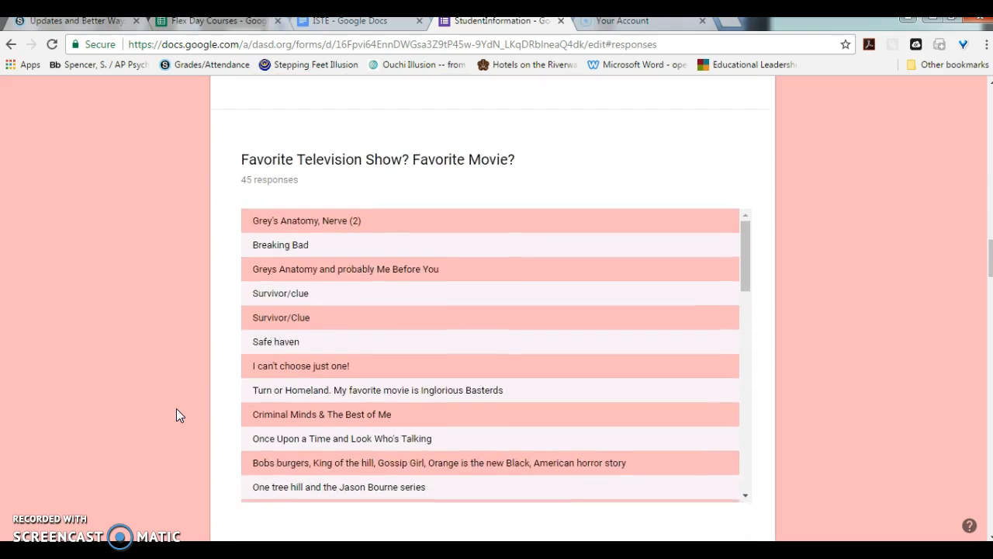
{"action": "scroll", "coordinate": [176, 409], "scroll_direction": "up", "scroll_amount": 1}
{"action": "scroll", "coordinate": [176, 408], "scroll_direction": "up", "scroll_amount": 18}
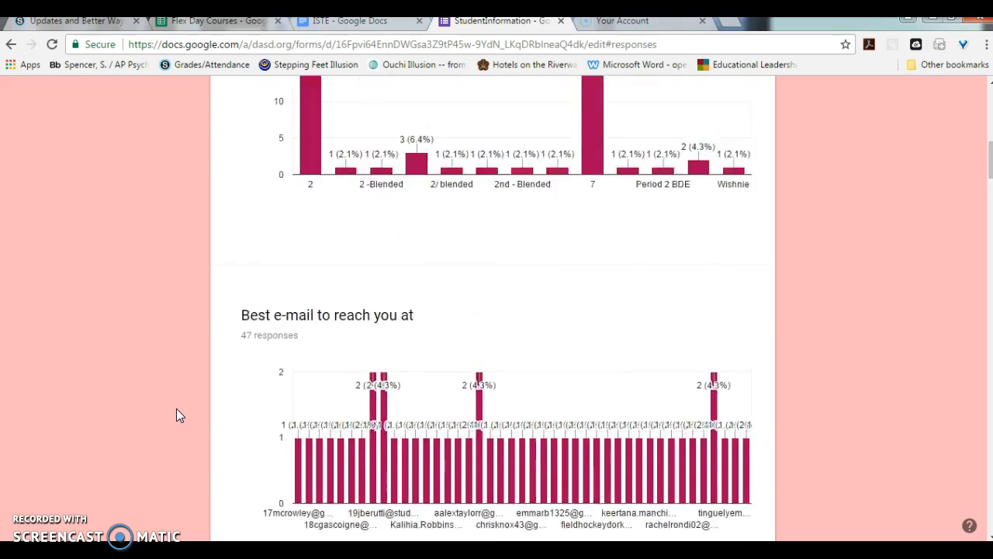
{"action": "scroll", "coordinate": [176, 409], "scroll_direction": "up", "scroll_amount": 4}
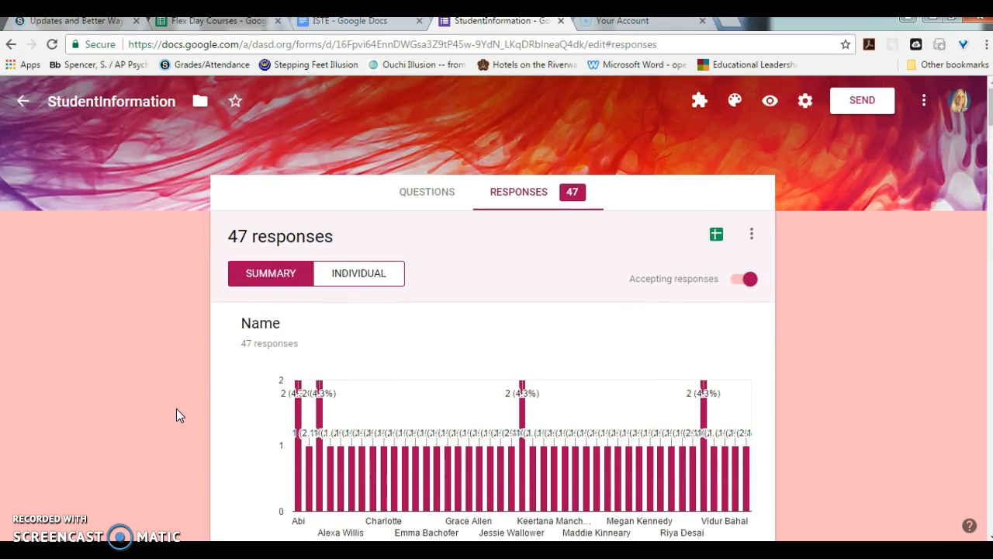
{"action": "left_click", "coordinate": [361, 273]}
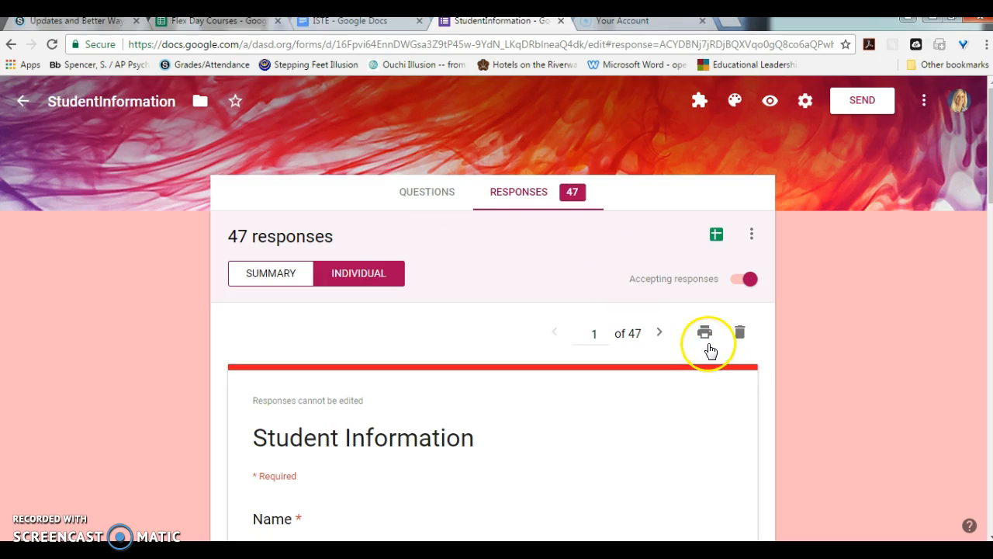
Step: Create a new blank form titled "Student Information" and give the form file the same name
{"action": "left_click", "coordinate": [23, 102]}
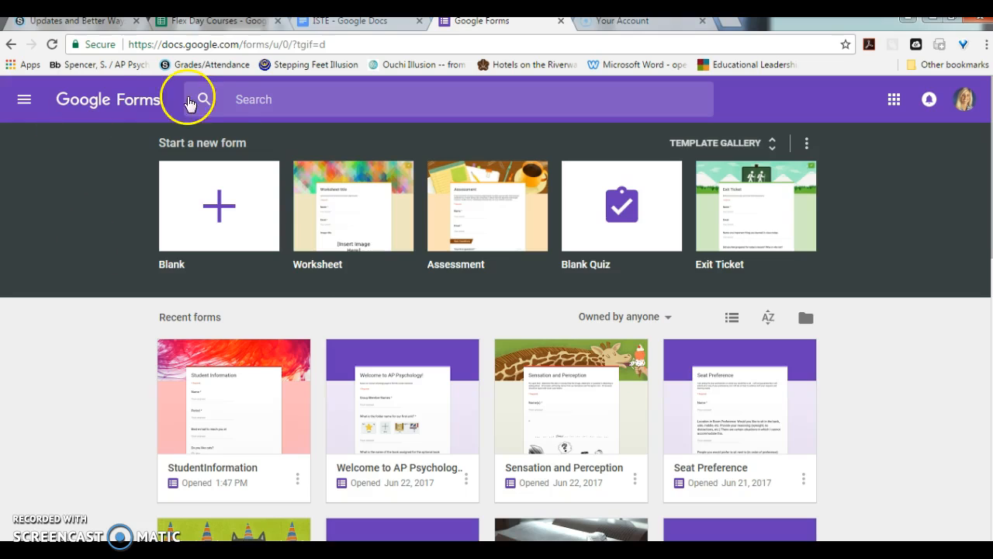
{"action": "left_click", "coordinate": [221, 208]}
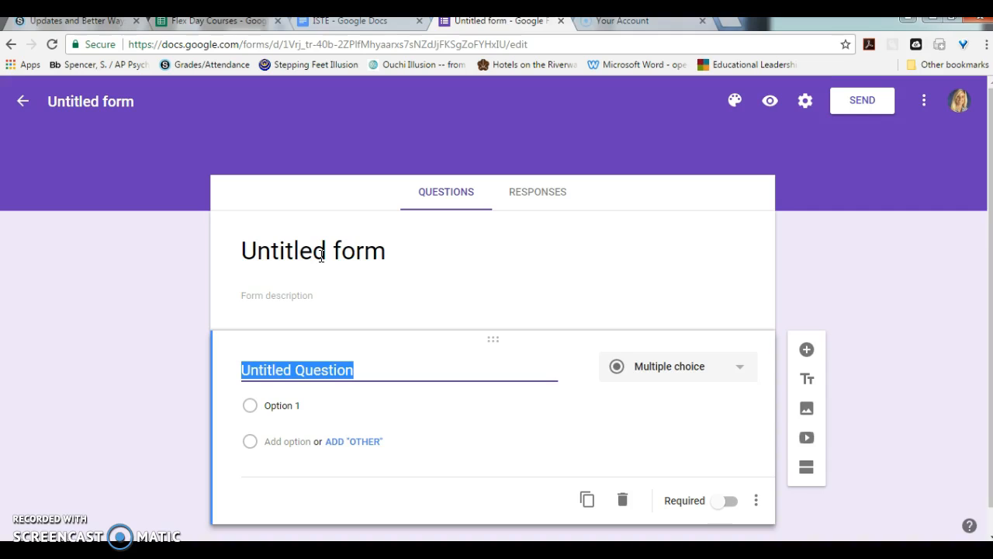
{"action": "left_click", "coordinate": [320, 252]}
{"action": "type", "text": "Student Information"}
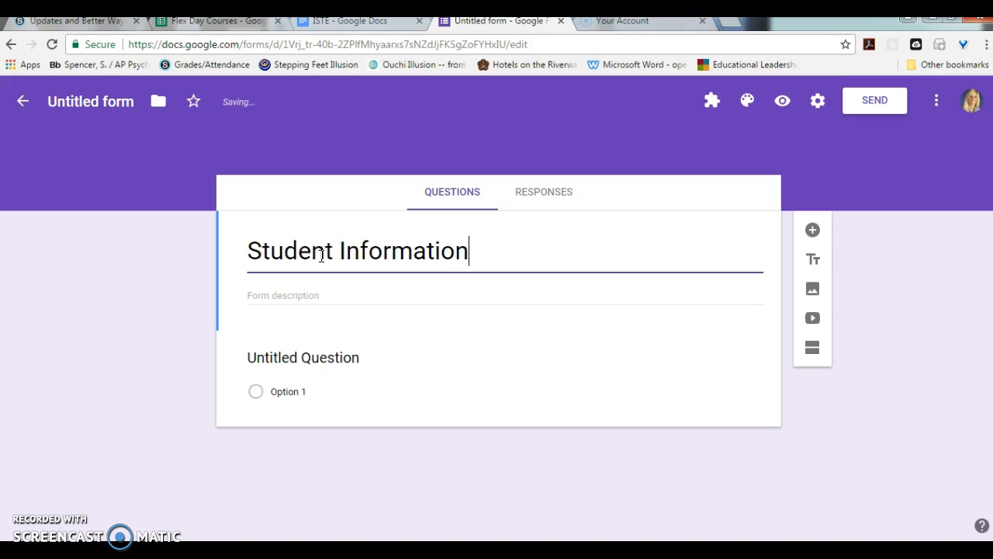
{"action": "left_click", "coordinate": [73, 104]}
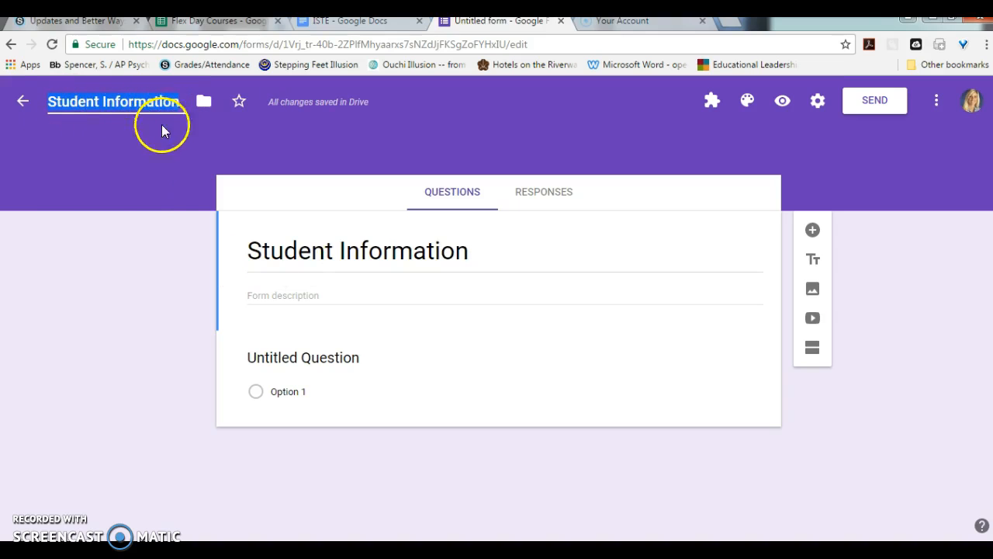
{"action": "left_click", "coordinate": [290, 295]}
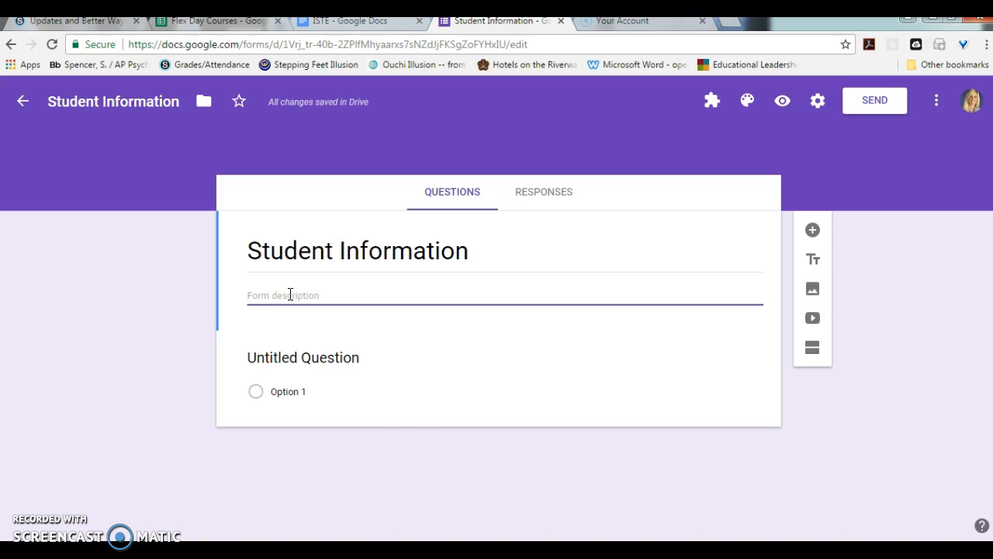
Step: Look over the question types available for the untitled question, from Short answer to Time
{"action": "left_click", "coordinate": [351, 359]}
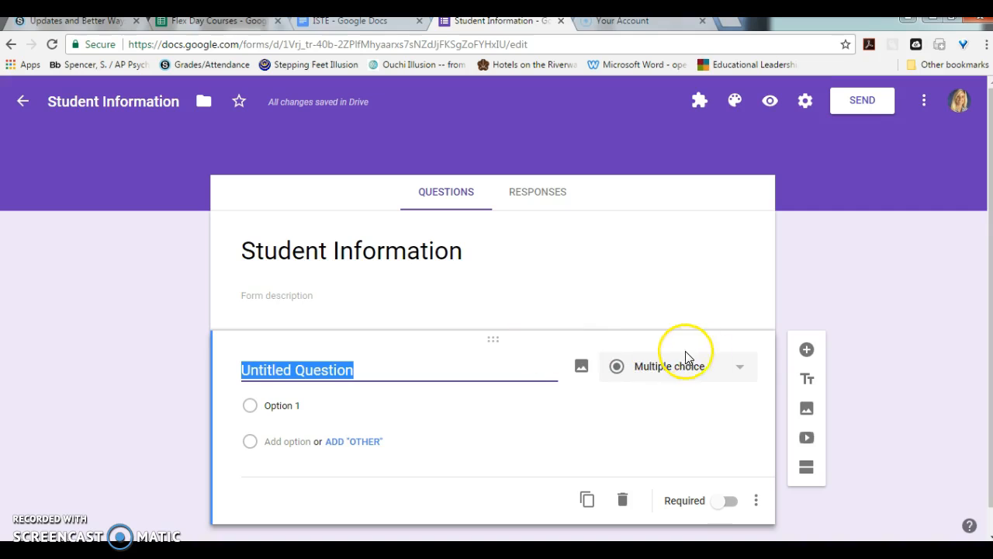
{"action": "left_click", "coordinate": [737, 368]}
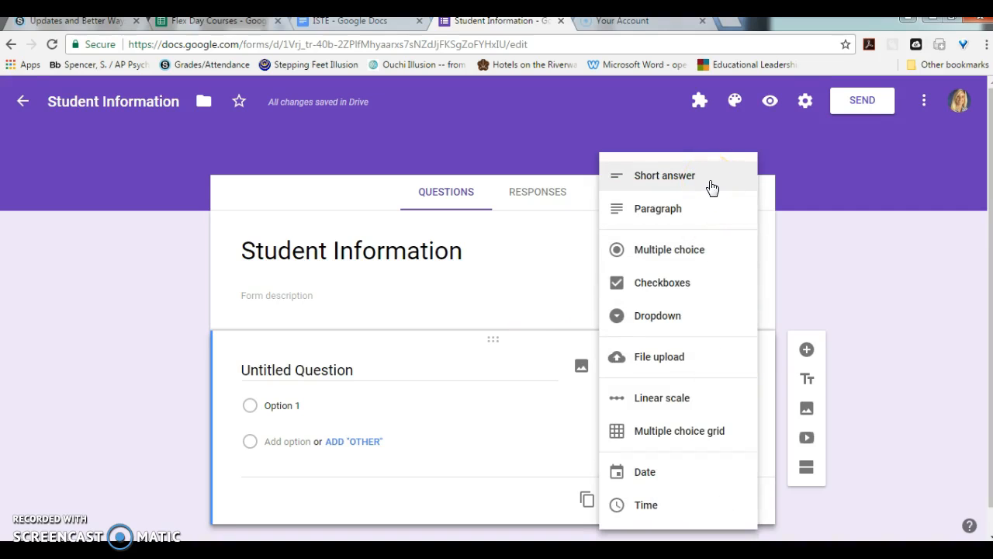
{"action": "left_click", "coordinate": [693, 219]}
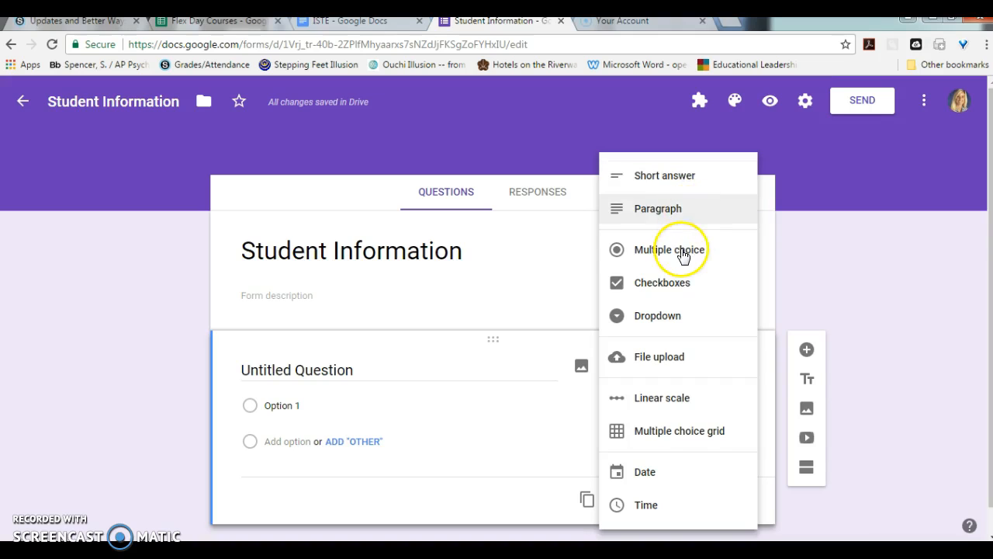
{"action": "left_click", "coordinate": [681, 284]}
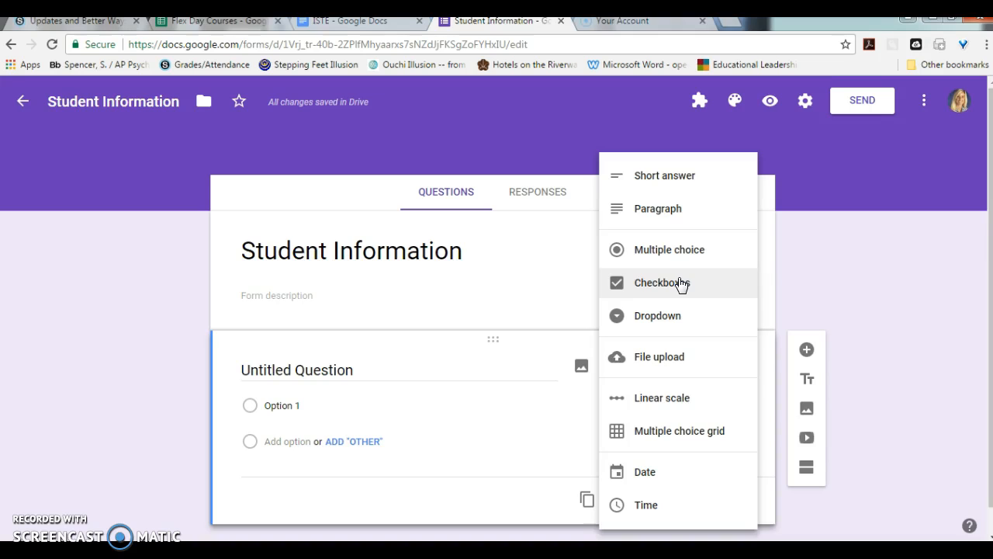
{"action": "left_click", "coordinate": [658, 319]}
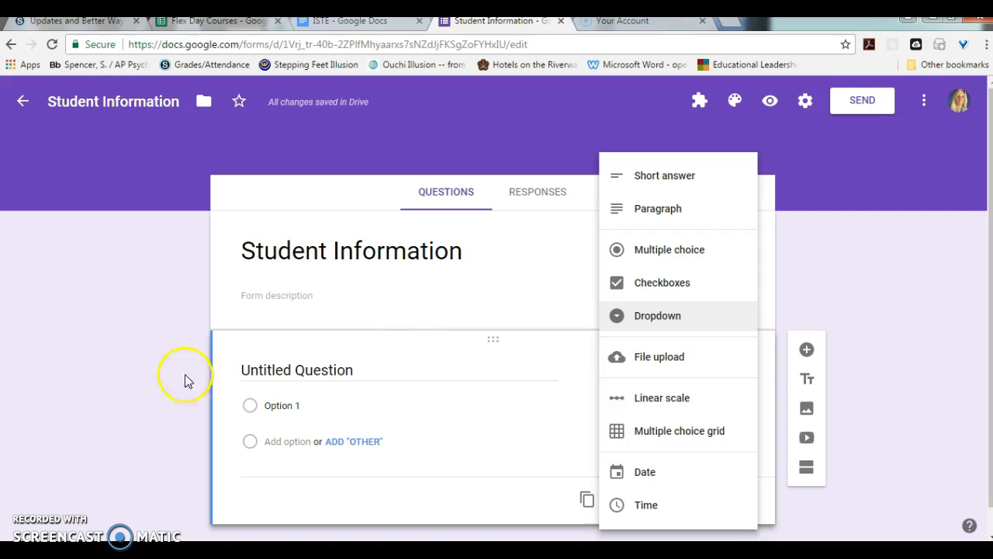
{"action": "left_click", "coordinate": [129, 375]}
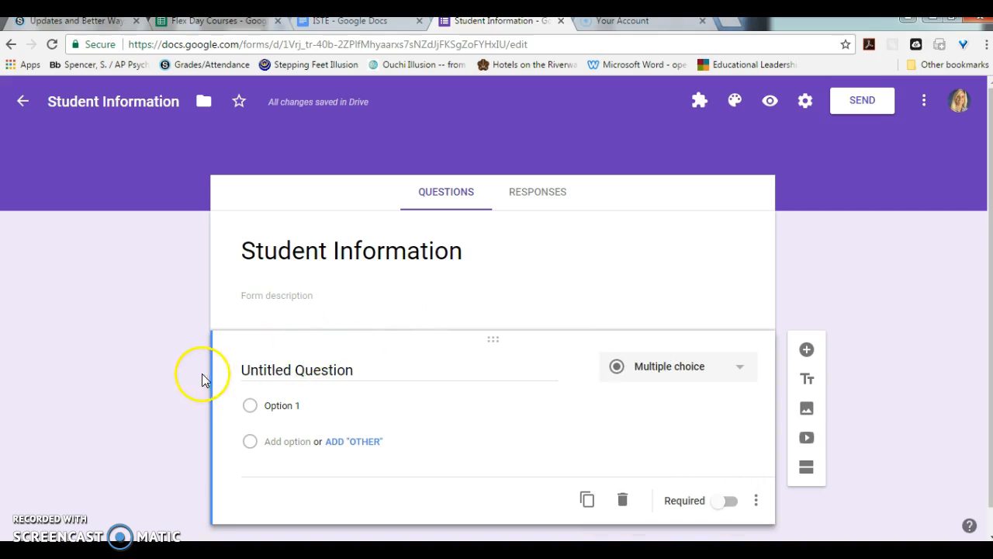
Step: Set the untitled question's type to Short answer
{"action": "left_click", "coordinate": [681, 371]}
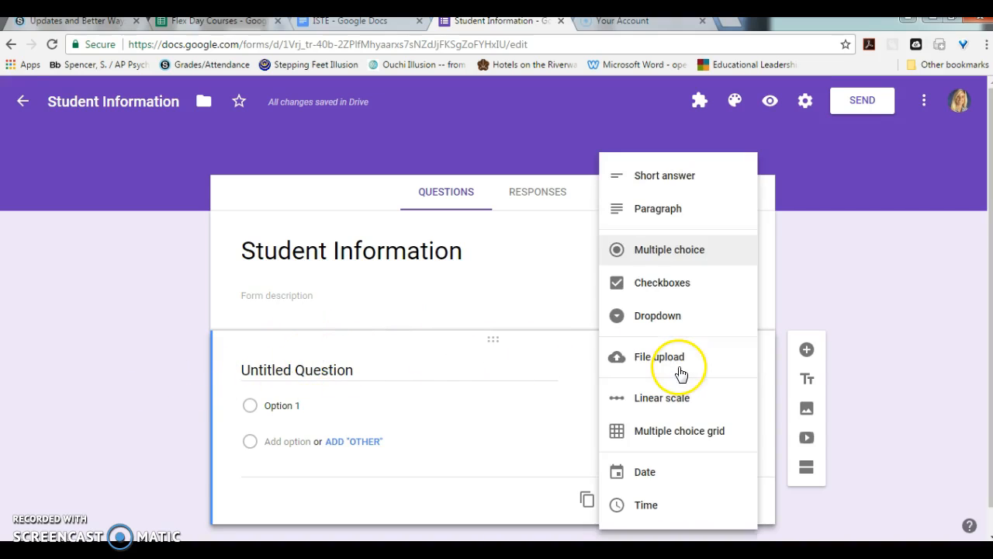
{"action": "left_click", "coordinate": [666, 175]}
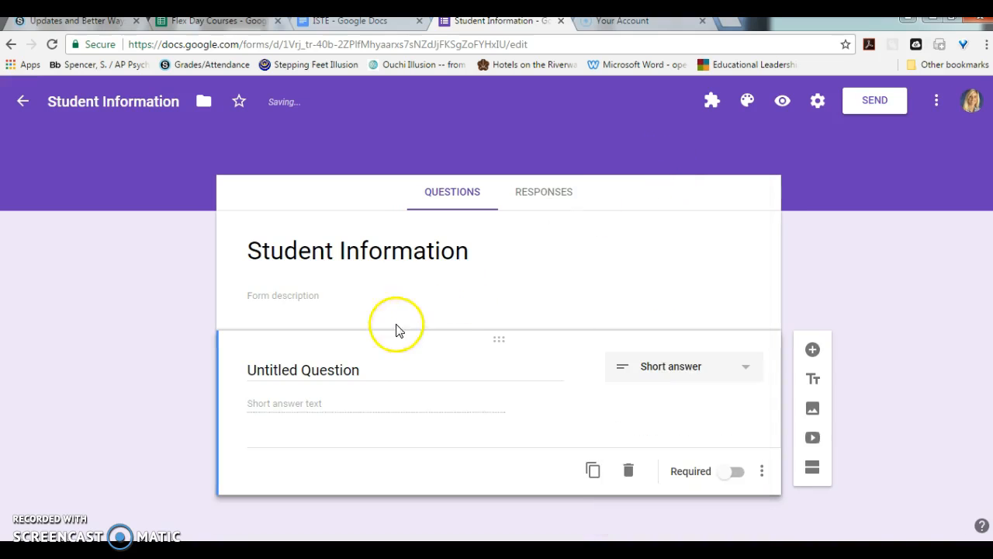
Step: Title the short-answer question "Name" and make it required
{"action": "left_click", "coordinate": [319, 369]}
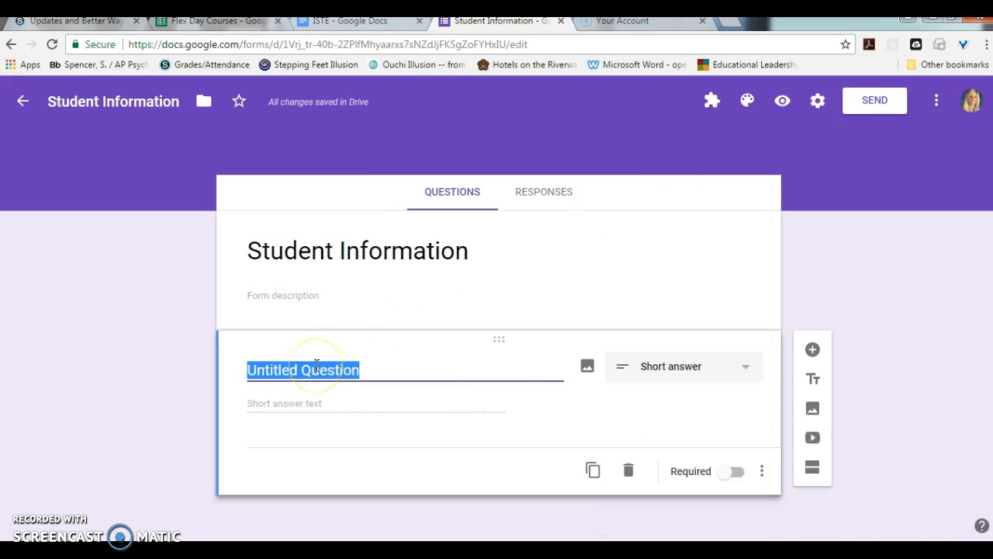
{"action": "type", "text": "Name"}
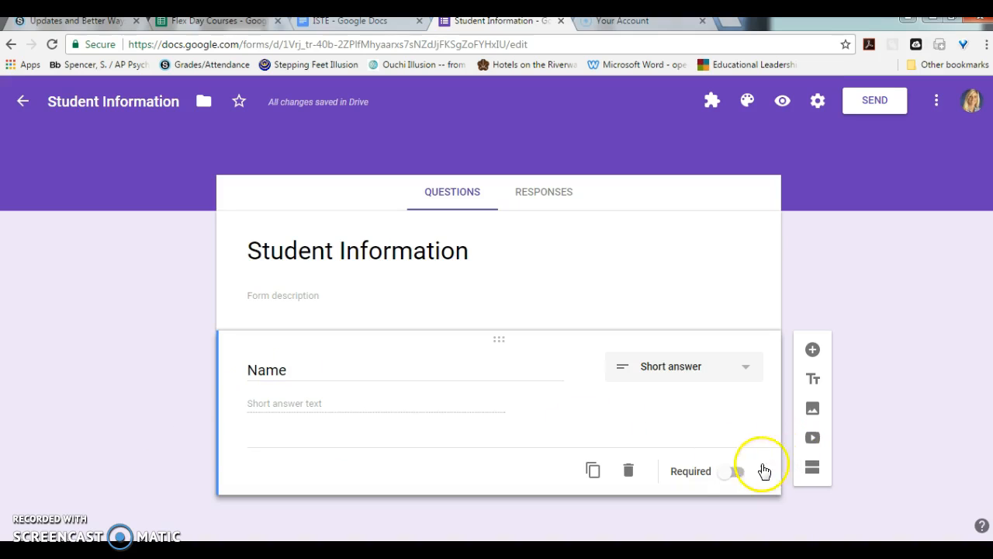
{"action": "left_click", "coordinate": [742, 477]}
{"action": "left_click", "coordinate": [737, 473]}
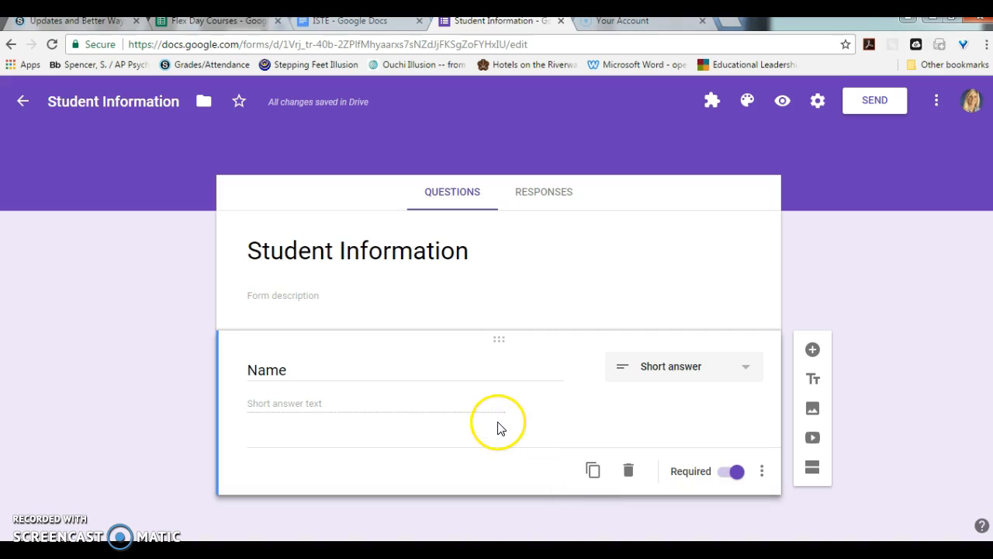
Step: Add a multiple-choice question titled "Period" and set its first option to 1
{"action": "left_click", "coordinate": [814, 350]}
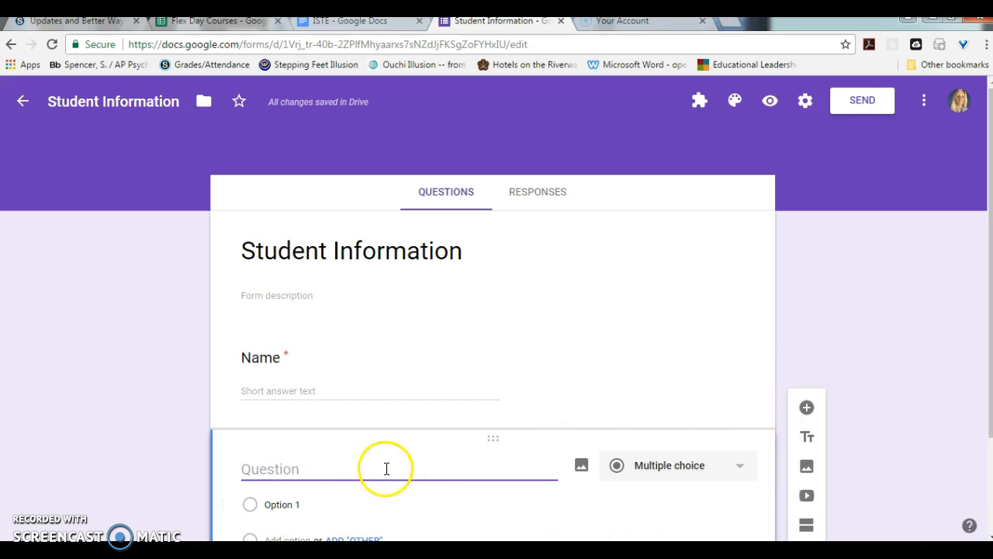
{"action": "type", "text": "Period"}
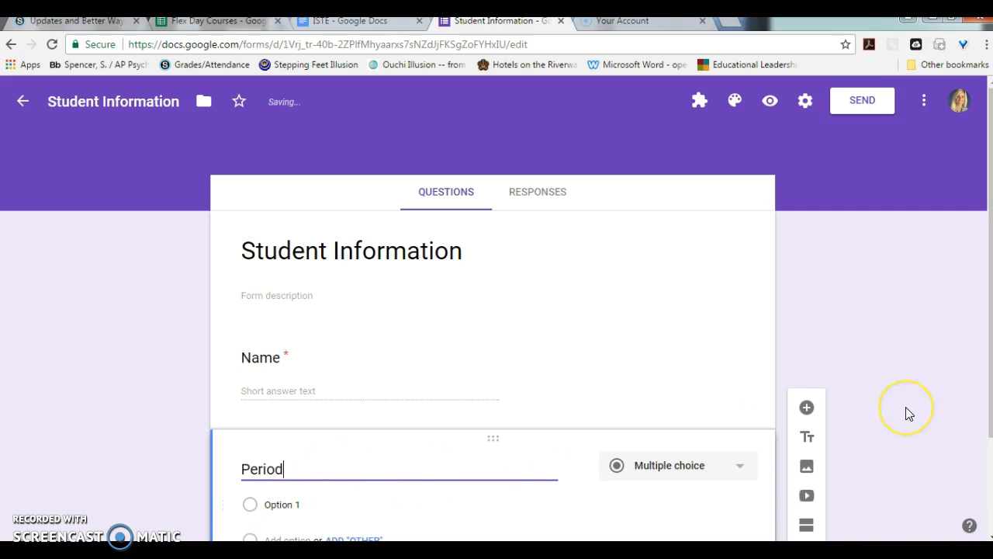
{"action": "left_click", "coordinate": [288, 505]}
{"action": "type", "text": "1"}
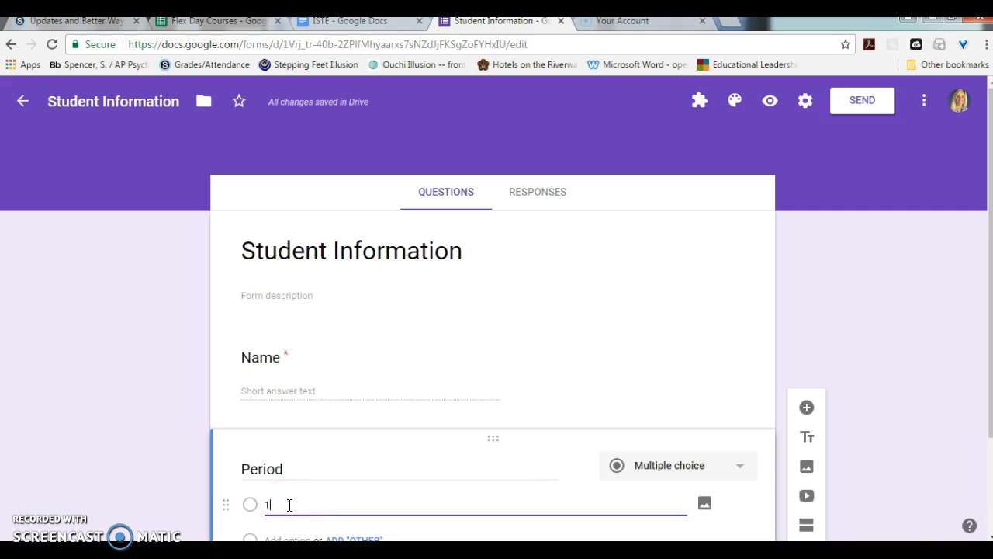
{"action": "left_click", "coordinate": [118, 423]}
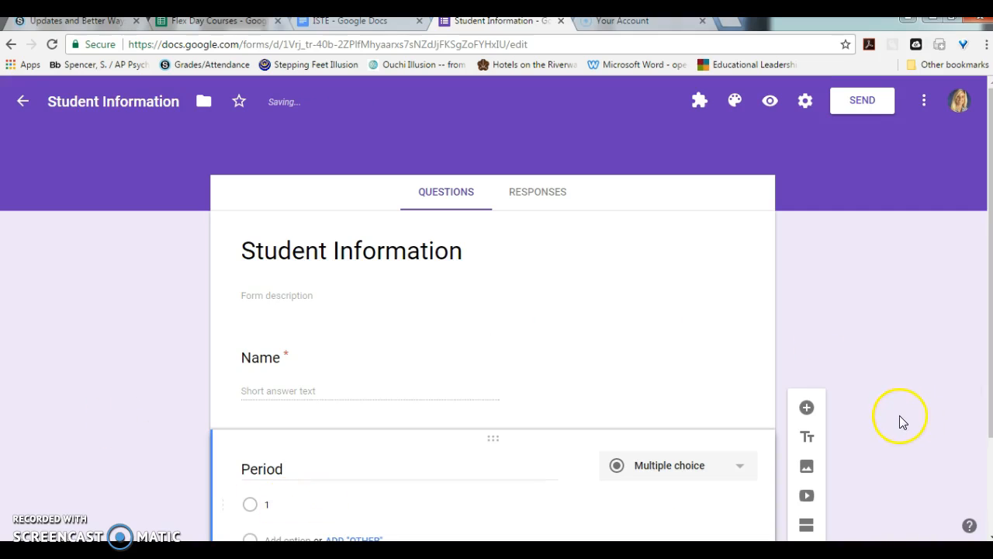
Step: Add the options 2 and 3 to the Period question
{"action": "scroll", "coordinate": [898, 419], "scroll_direction": "down", "scroll_amount": 2}
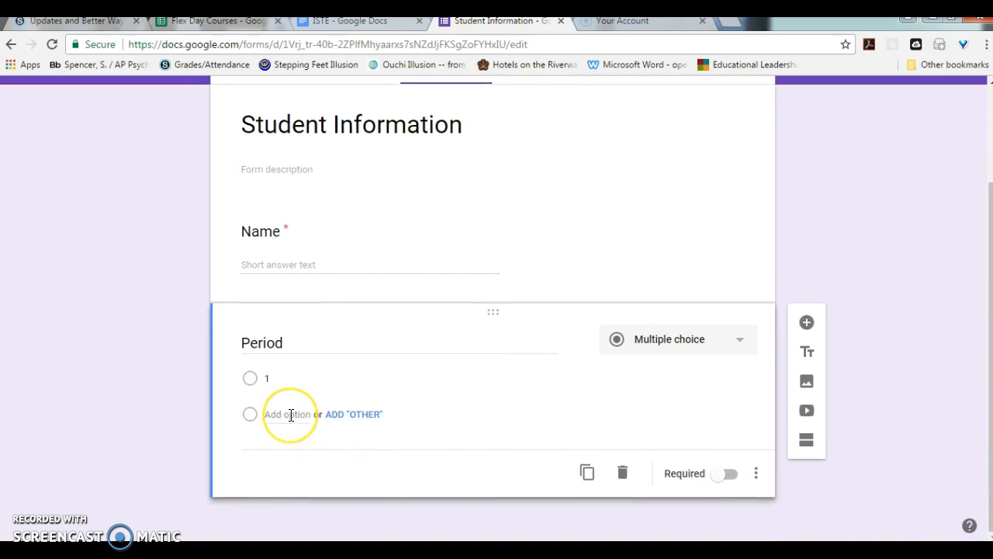
{"action": "left_click", "coordinate": [291, 414]}
{"action": "type", "text": "2"}
{"action": "left_click", "coordinate": [281, 451]}
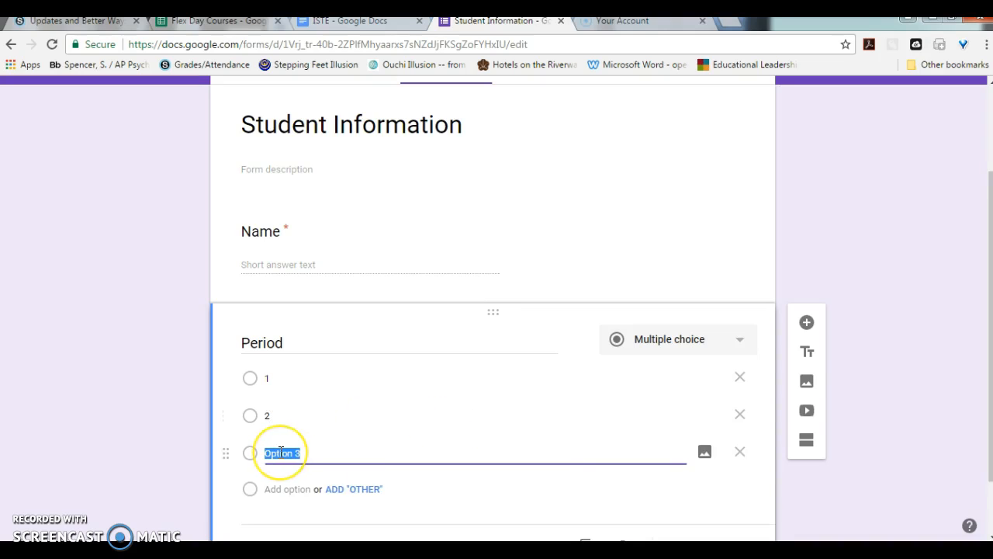
{"action": "type", "text": "3"}
{"action": "left_click", "coordinate": [172, 467]}
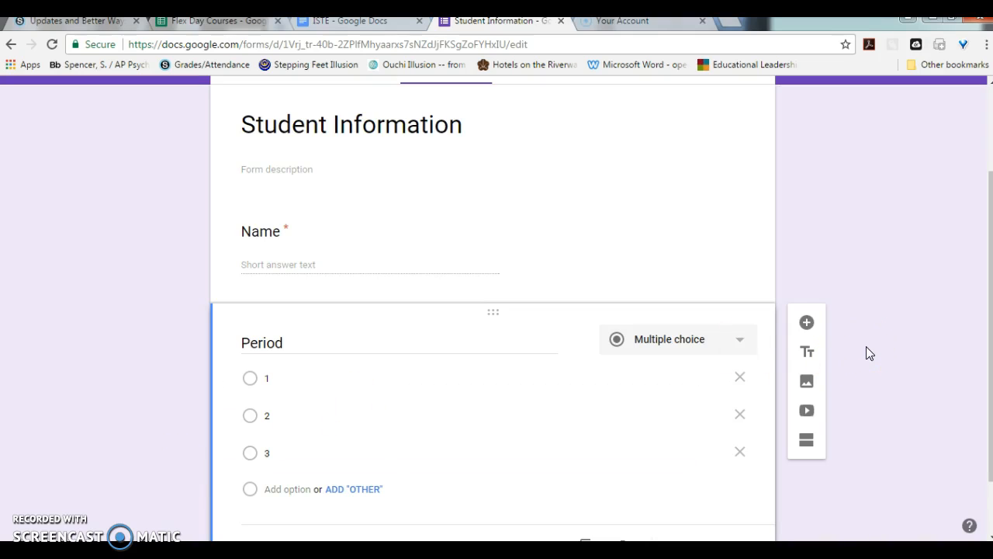
Step: Look over the finished Period question and view the responses collected by the new form
{"action": "scroll", "coordinate": [869, 353], "scroll_direction": "down", "scroll_amount": 2}
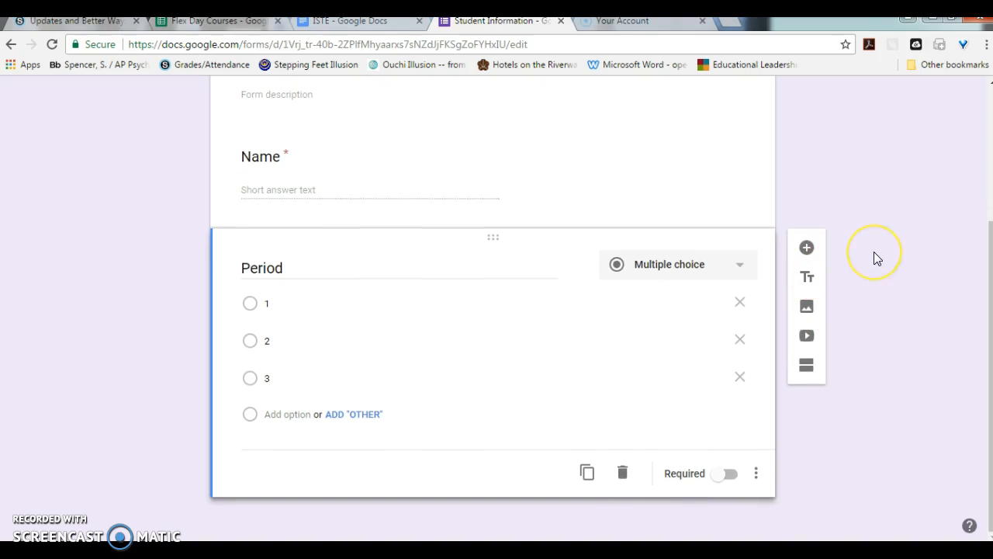
{"action": "scroll", "coordinate": [875, 258], "scroll_direction": "up", "scroll_amount": 2}
{"action": "scroll", "coordinate": [874, 252], "scroll_direction": "up", "scroll_amount": 3}
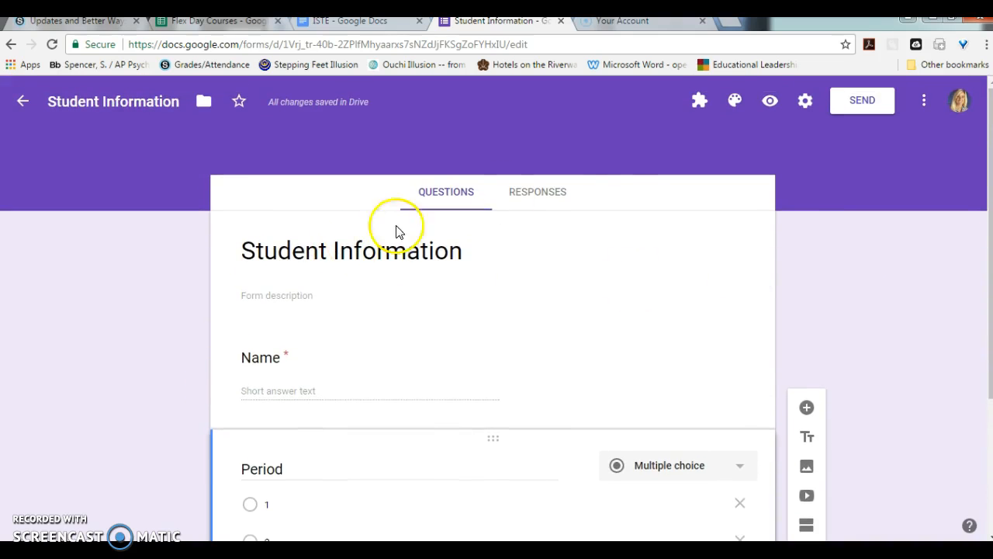
{"action": "left_click", "coordinate": [541, 197]}
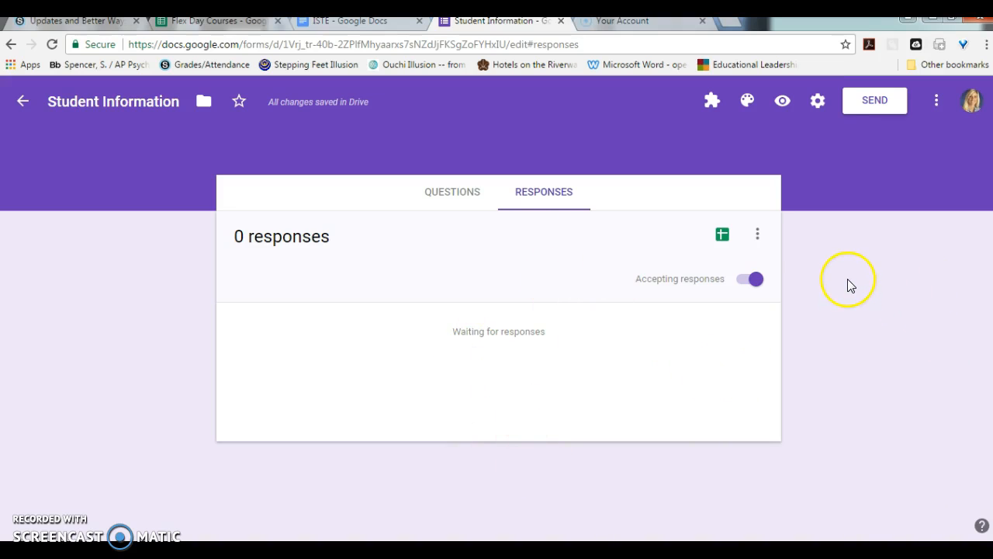
Step: Bring up the form's sending options, choose sharing by link and select the whole form link
{"action": "left_click", "coordinate": [874, 108]}
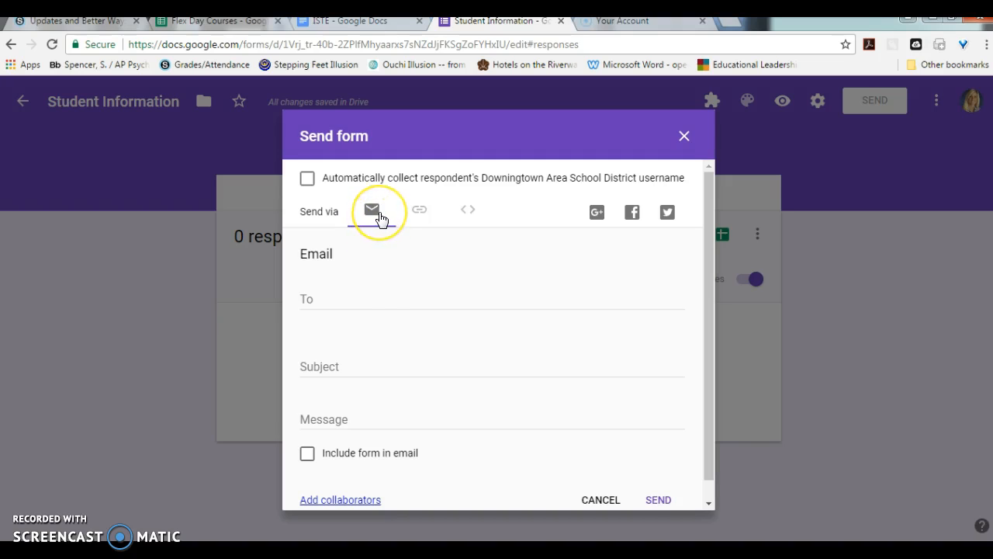
{"action": "left_click", "coordinate": [421, 213]}
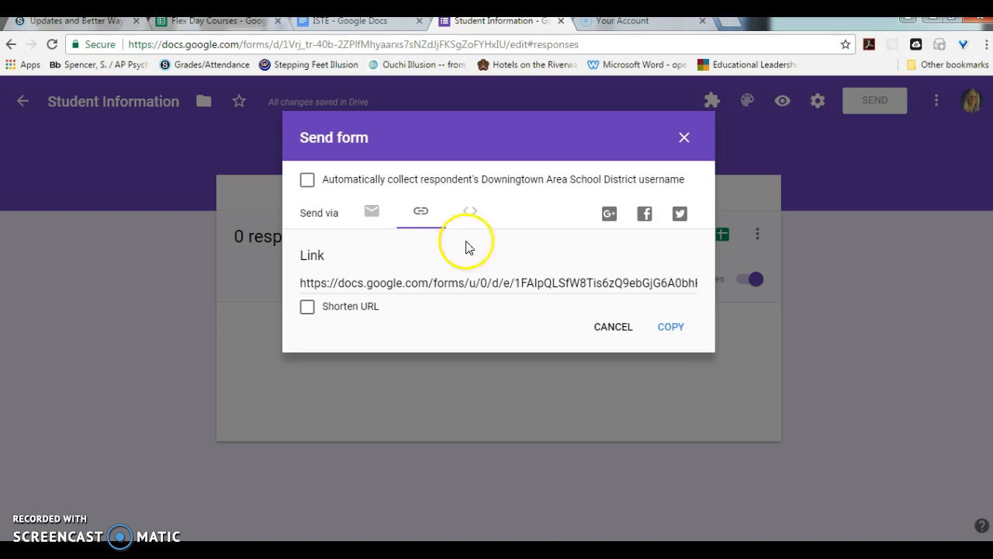
{"action": "left_click", "coordinate": [424, 286]}
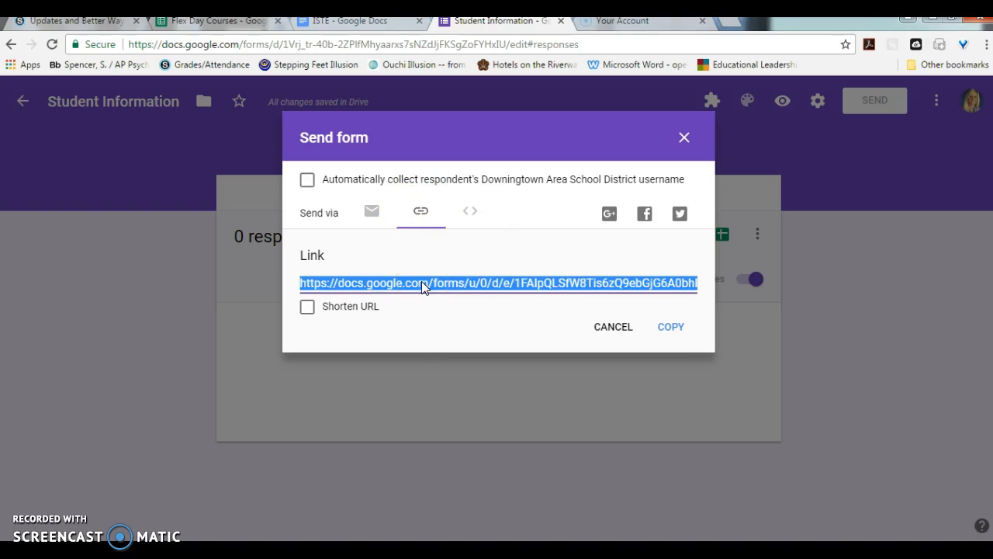